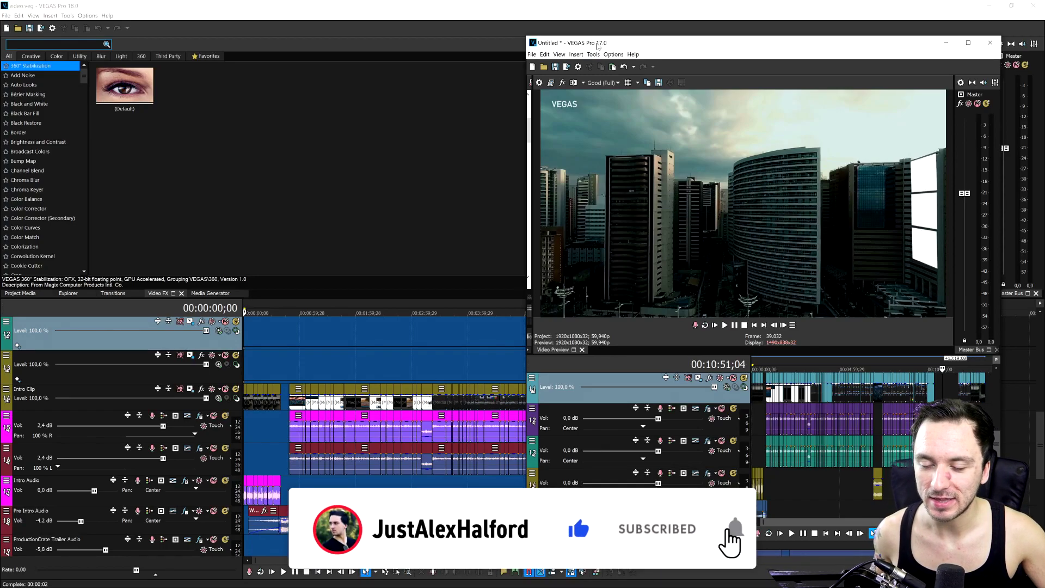
Step: Preview the VEGAS 18 timeline at several points, then move and maximize the VEGAS Pro 17 window
mouse_move(593, 52)
mouse_down()
mouse_move(585, 39)
mouse_move(417, 42)
mouse_up()
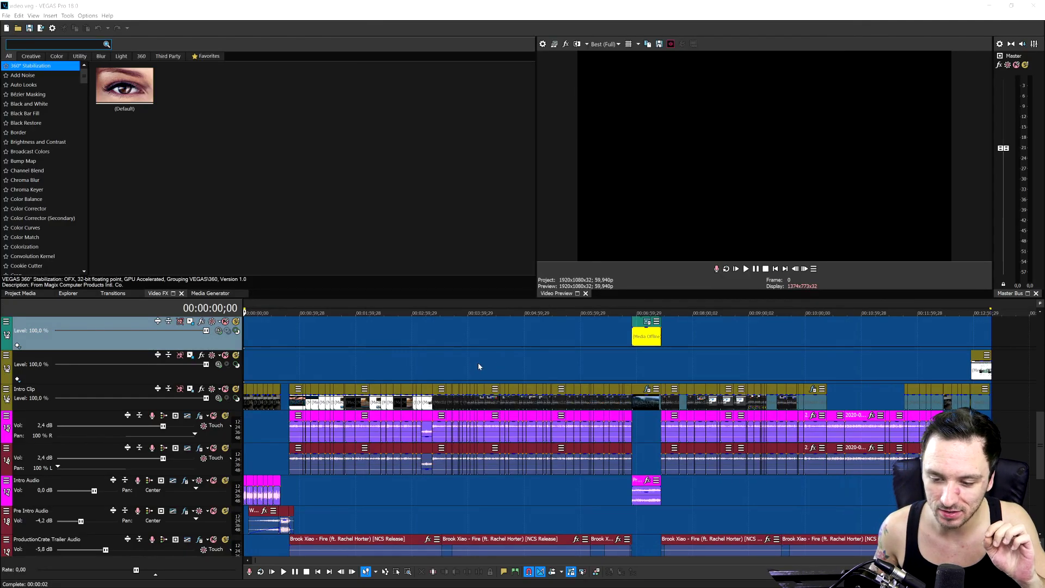
click(478, 367)
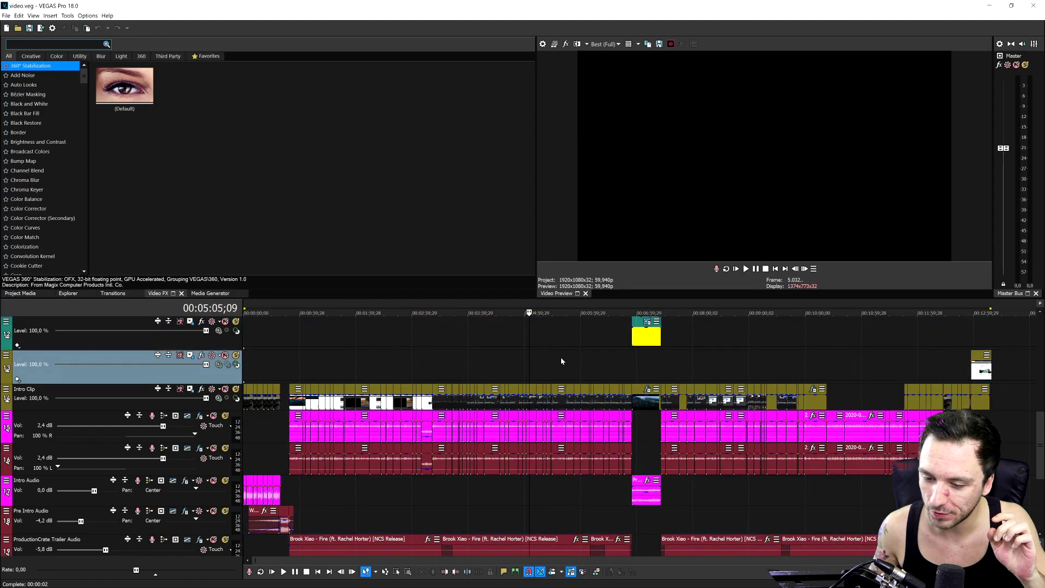
click(705, 351)
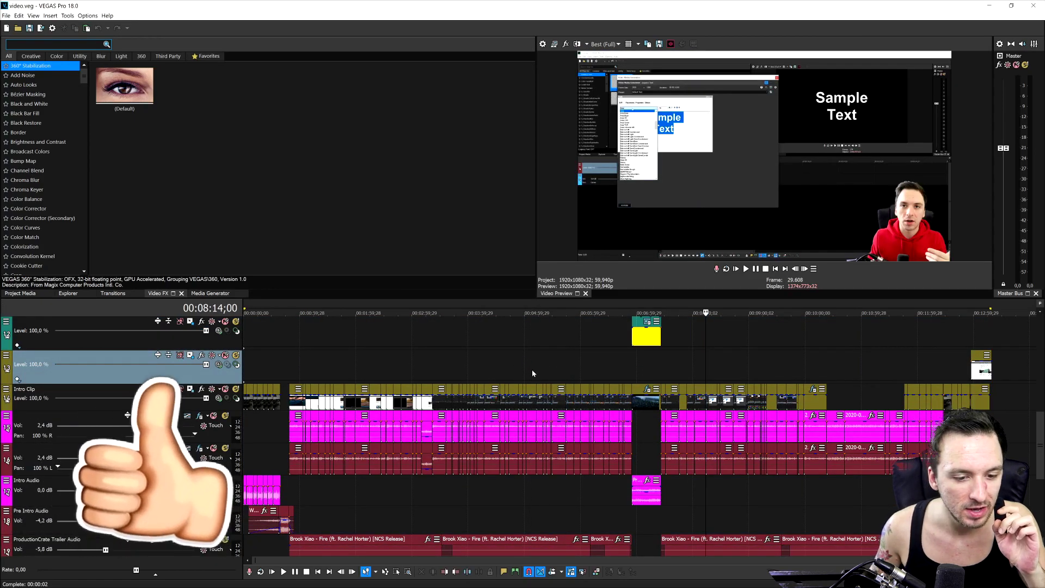
click(992, 343)
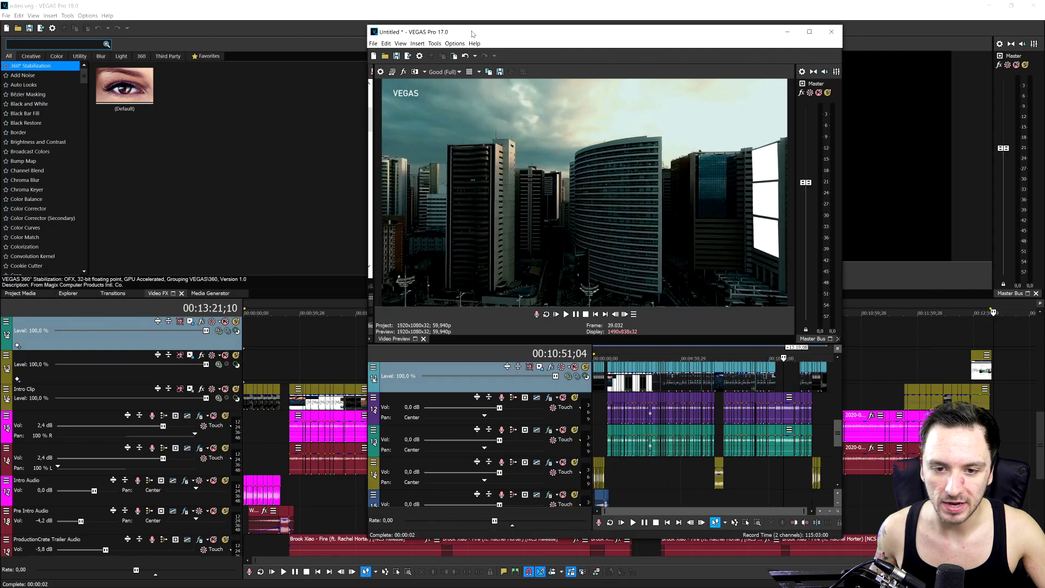
double_click(470, 32)
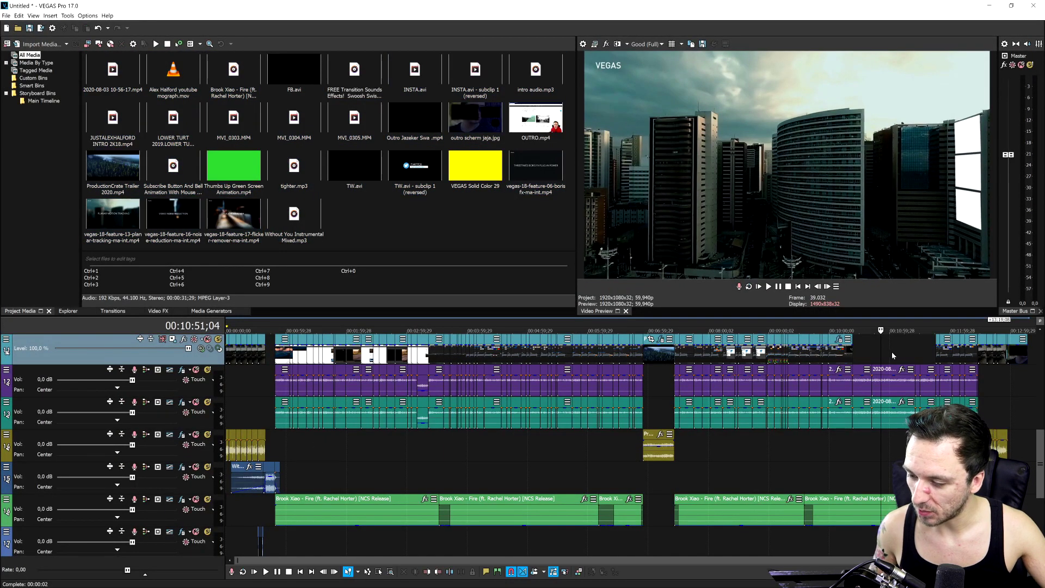
click(892, 352)
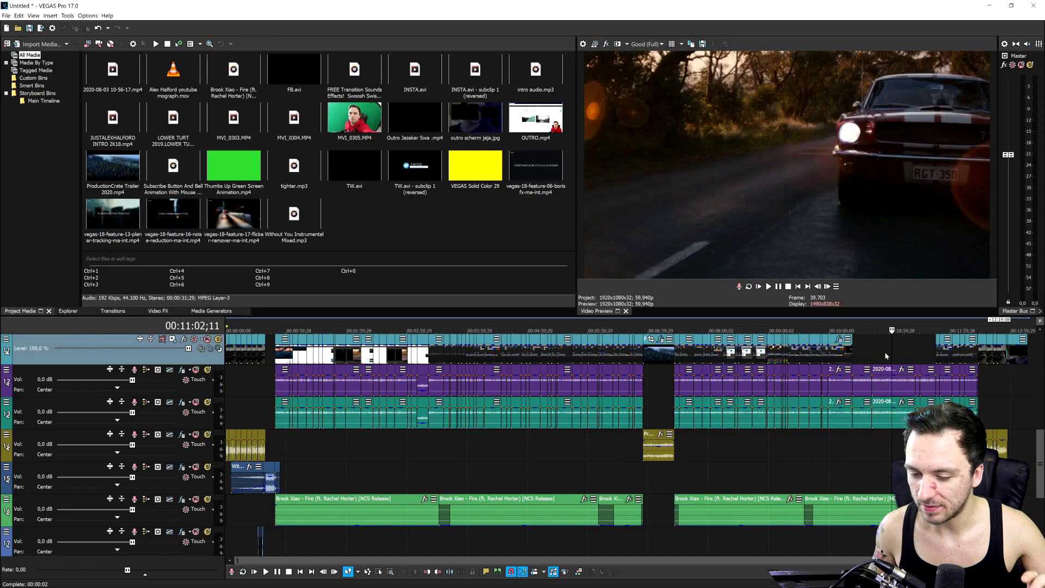
click(1029, 353)
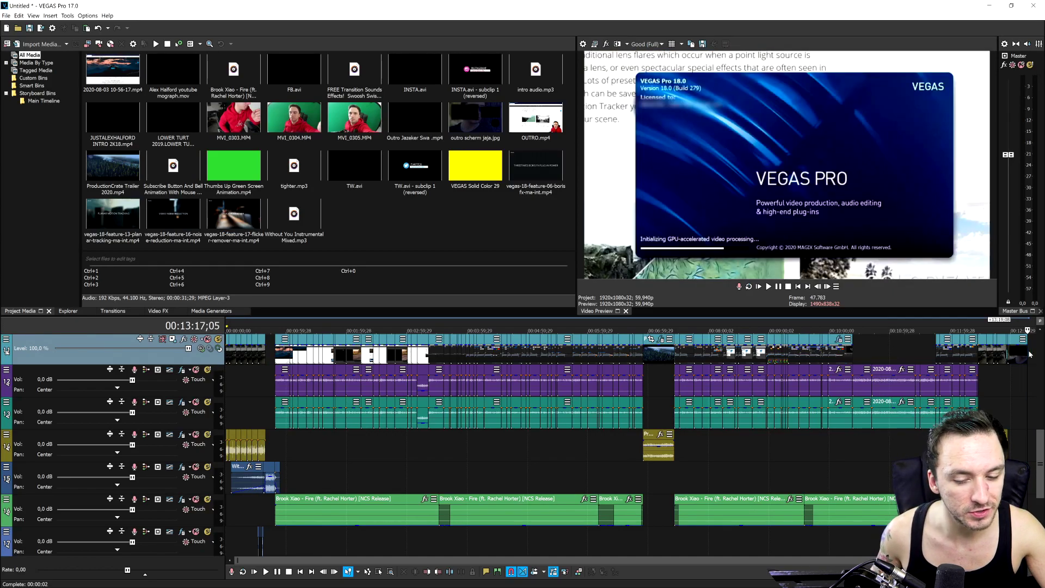
scroll(953, 374, up, 10)
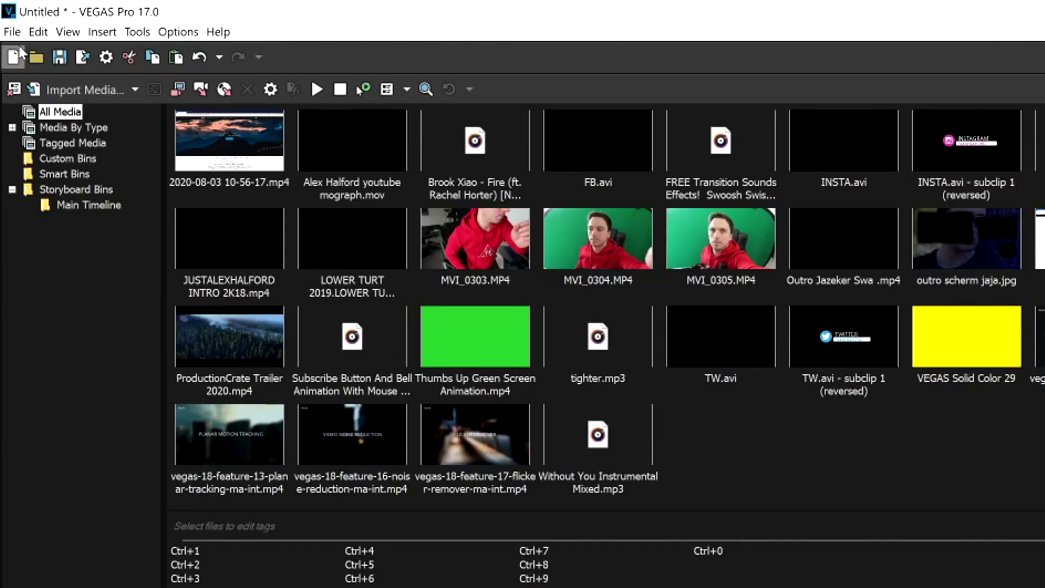
Step: Render 'VEGAS Pro 17 Render Test.mp4' as Sony AVC/MVC with the 60FPS Render Template
click(17, 35)
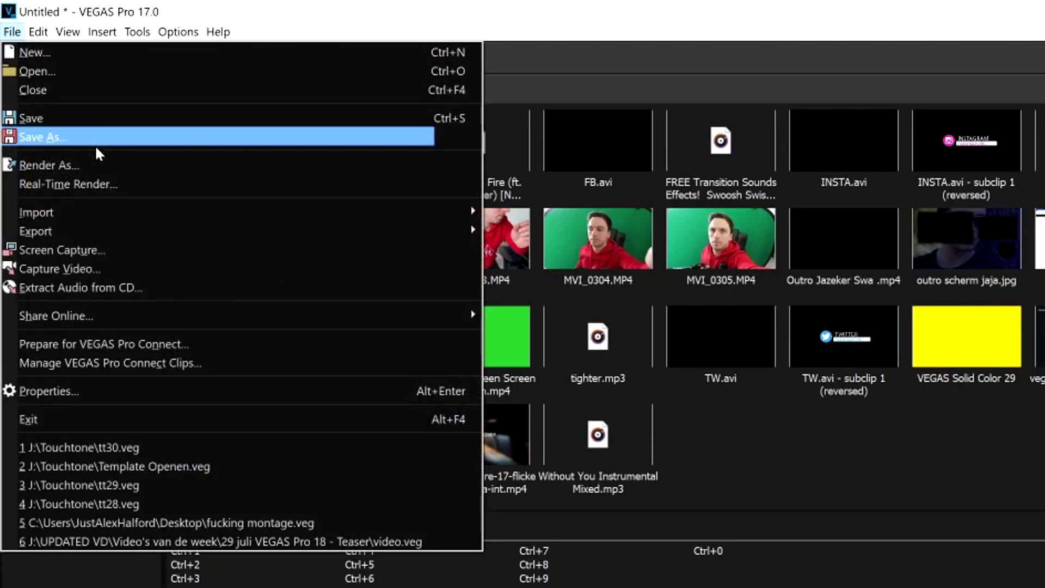
click(99, 165)
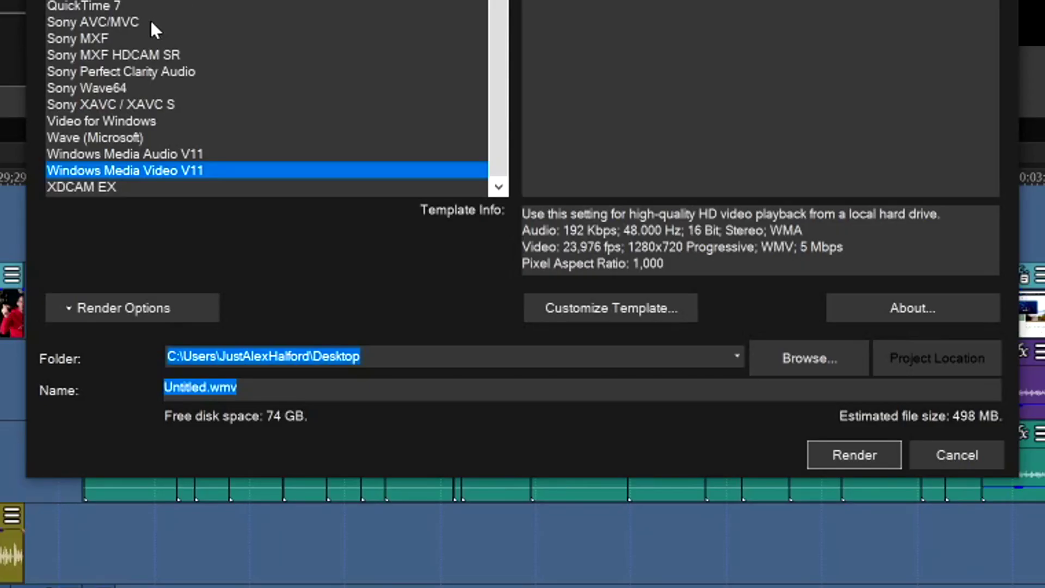
click(150, 25)
scroll(571, 82, down, 2)
scroll(572, 81, down, 1)
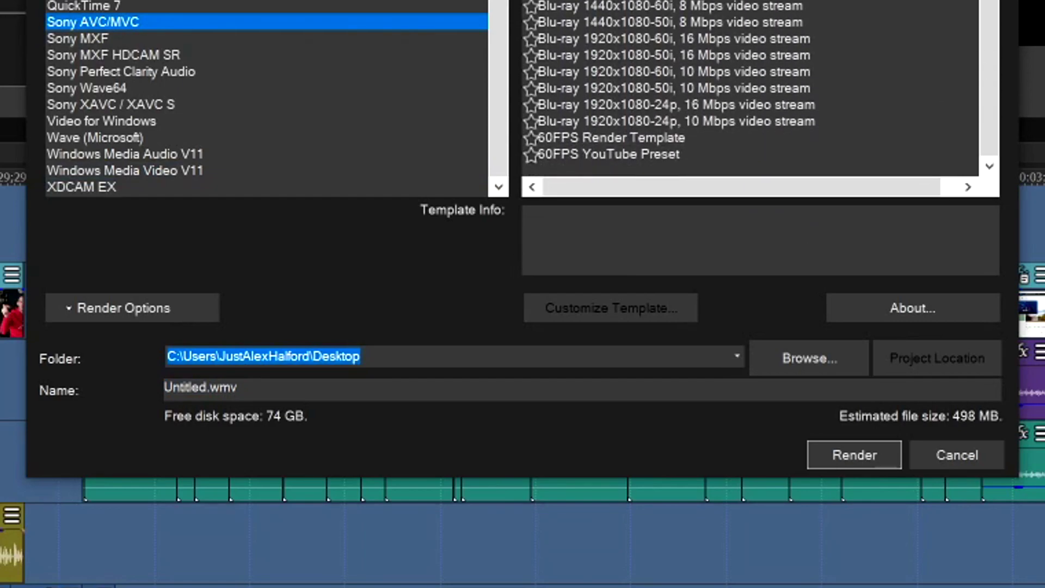
click(570, 139)
text(VEGAS Pro 17 Render Test)
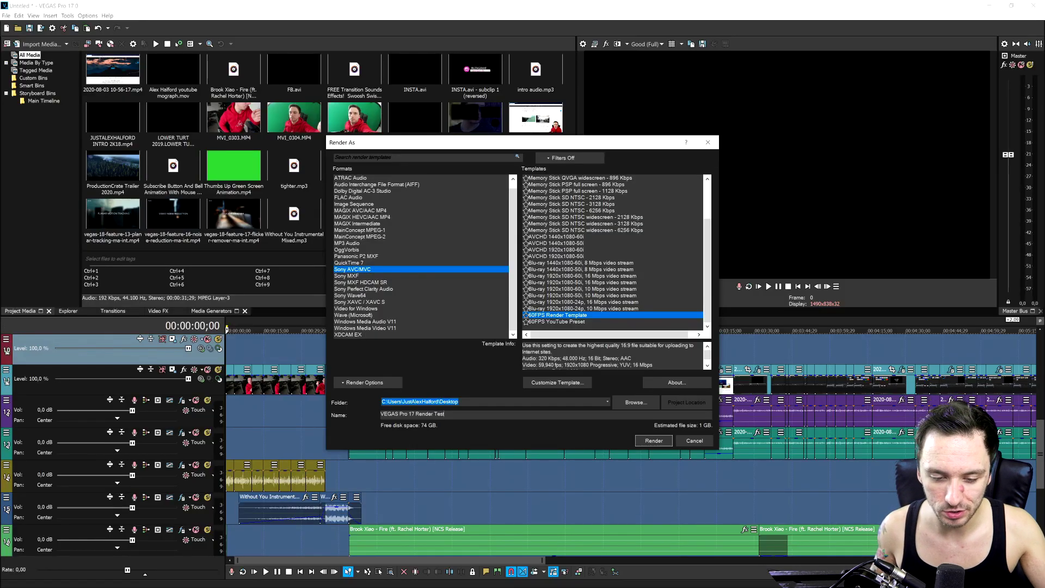
click(656, 443)
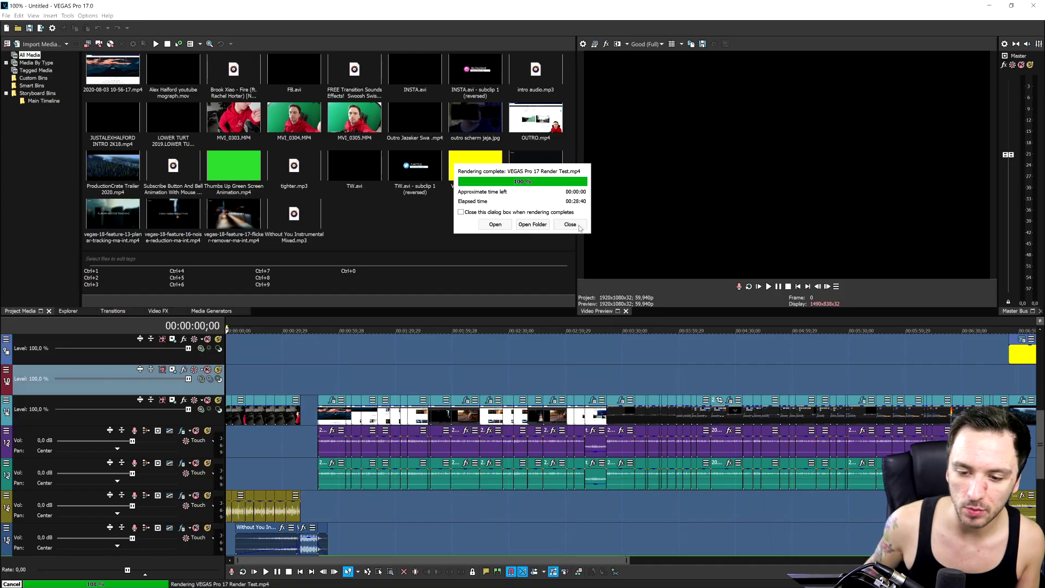
Step: Open the rendered file's folder, then close VEGAS Pro 17
click(538, 224)
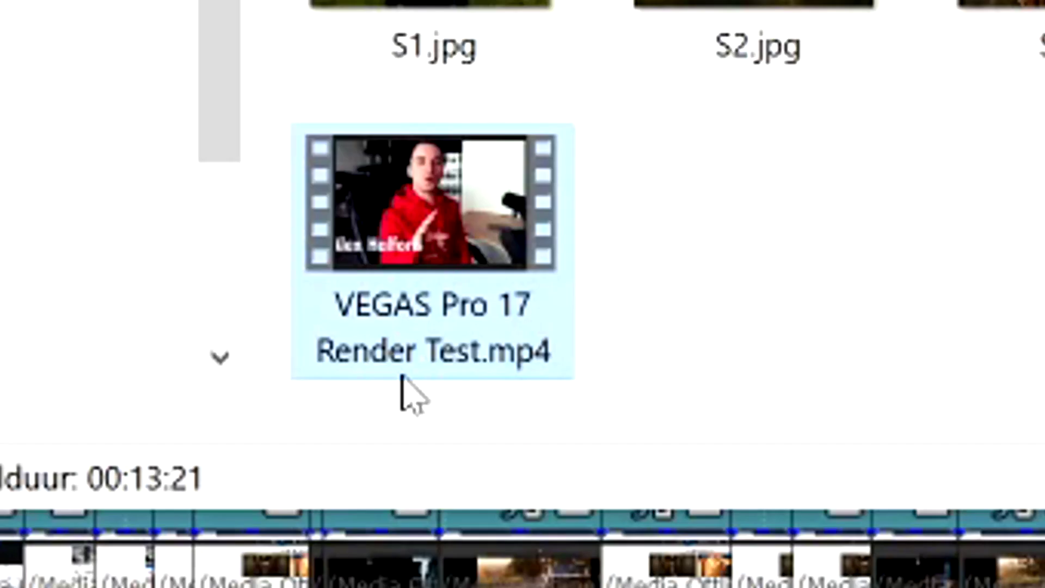
mouse_move(1032, 6)
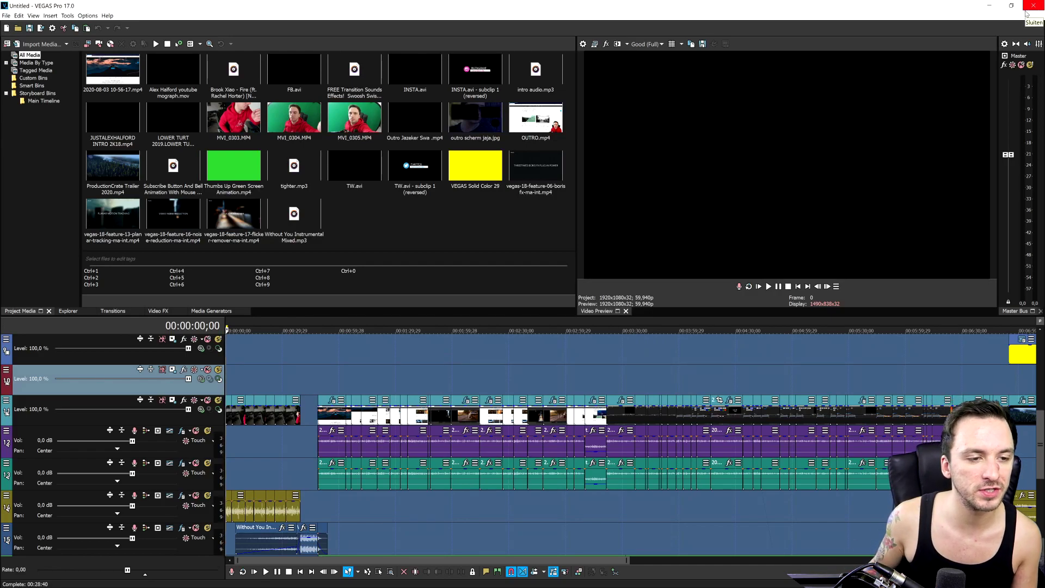
click(1033, 9)
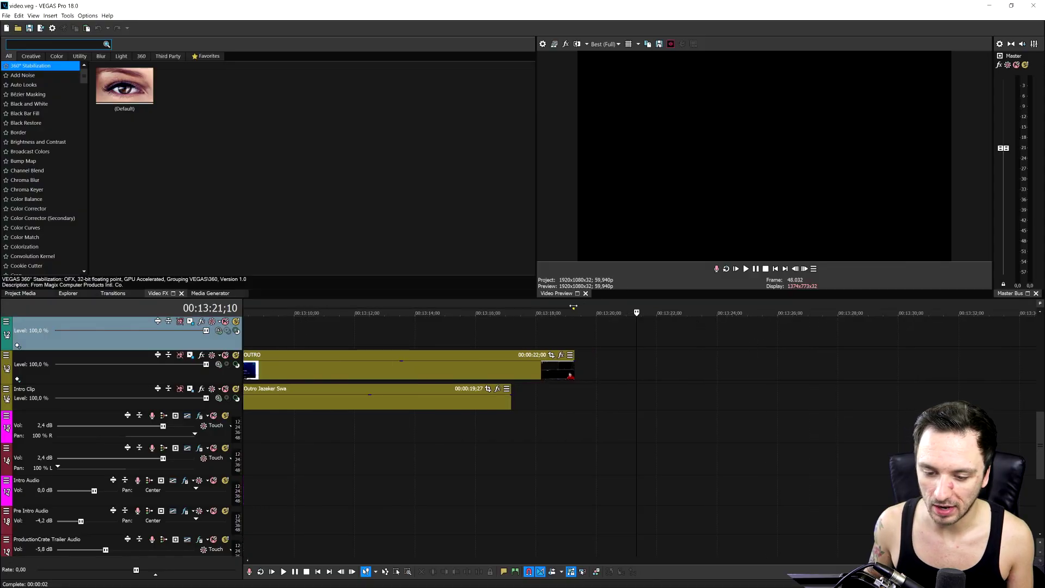
Step: Select the full project and render 'VEGAS Pro 18 Render Test.mp4' with the 60FPS Render Template
drag(572, 360, 579, 357)
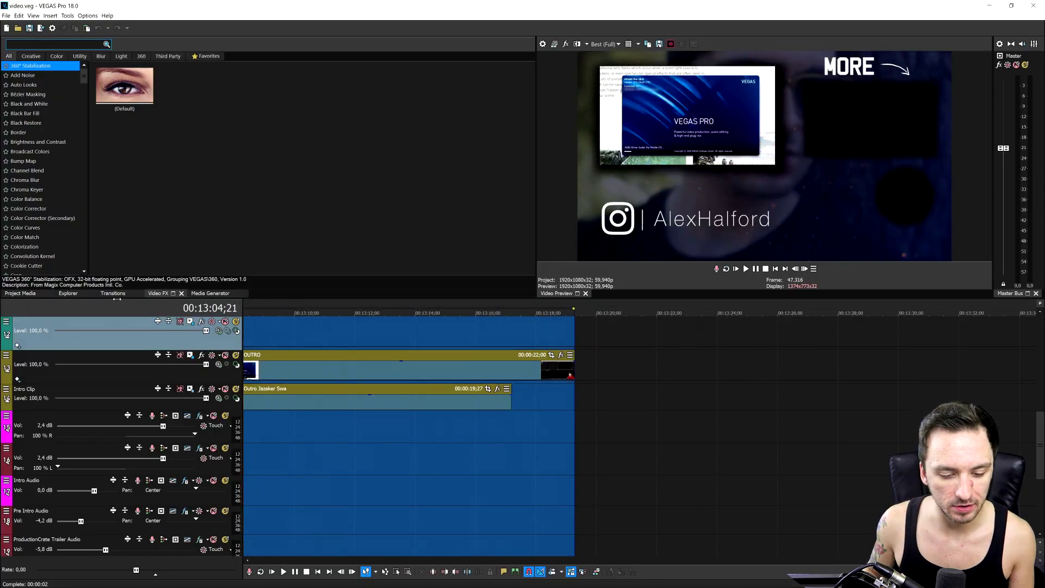
scroll(580, 356, down, 3)
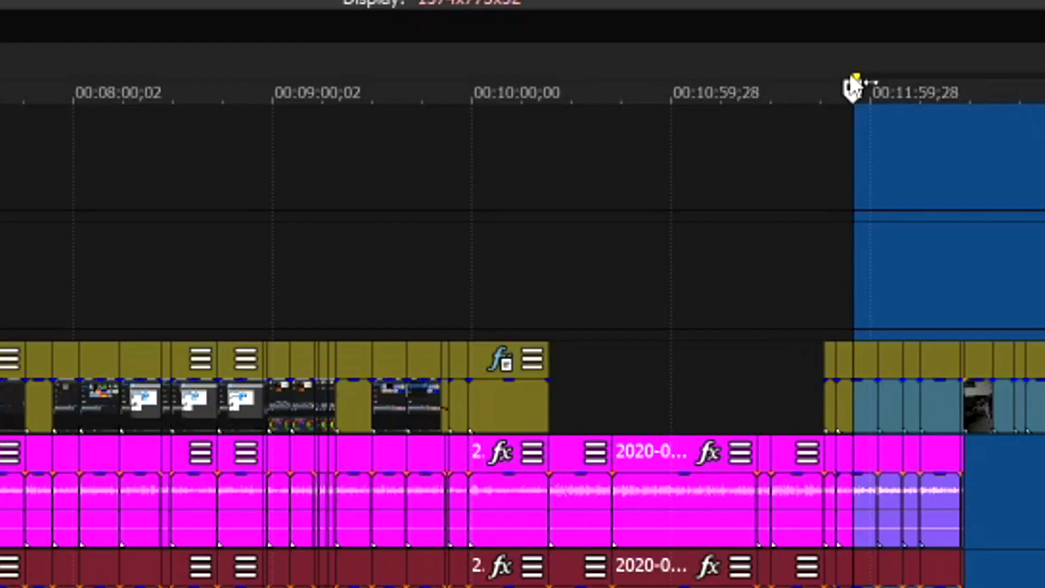
double_click(852, 87)
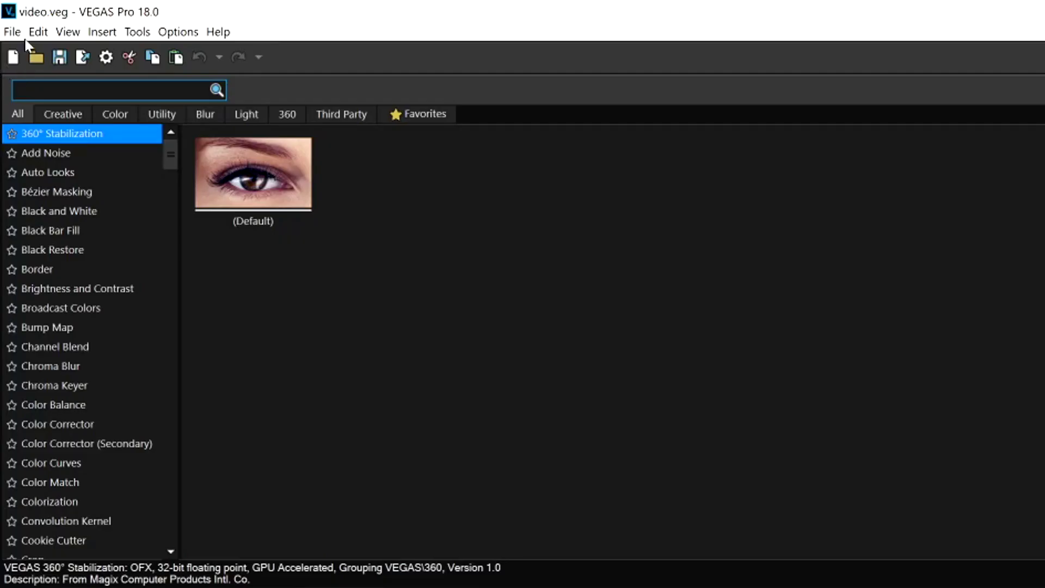
click(13, 31)
click(356, 165)
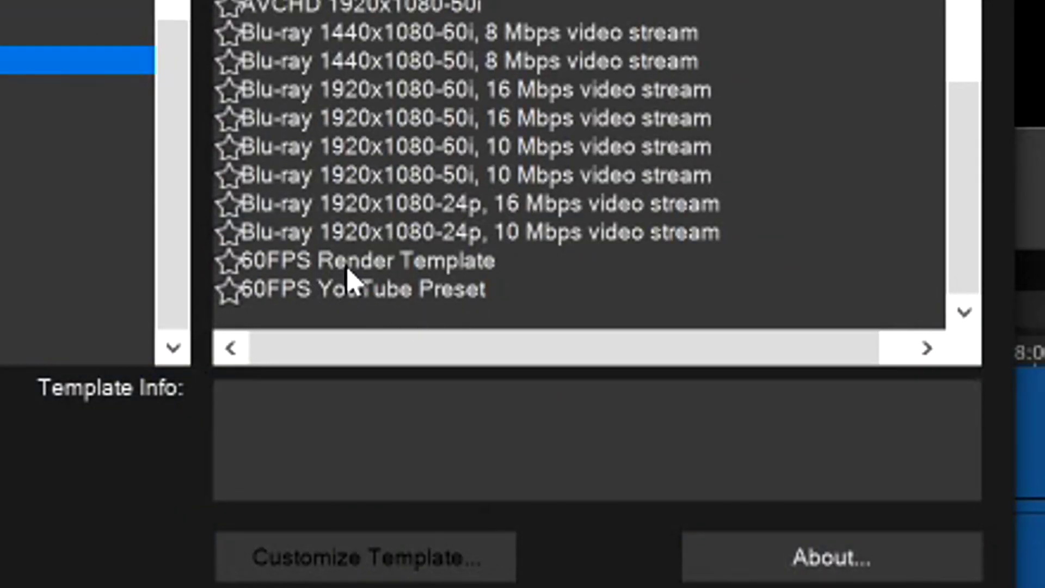
click(346, 270)
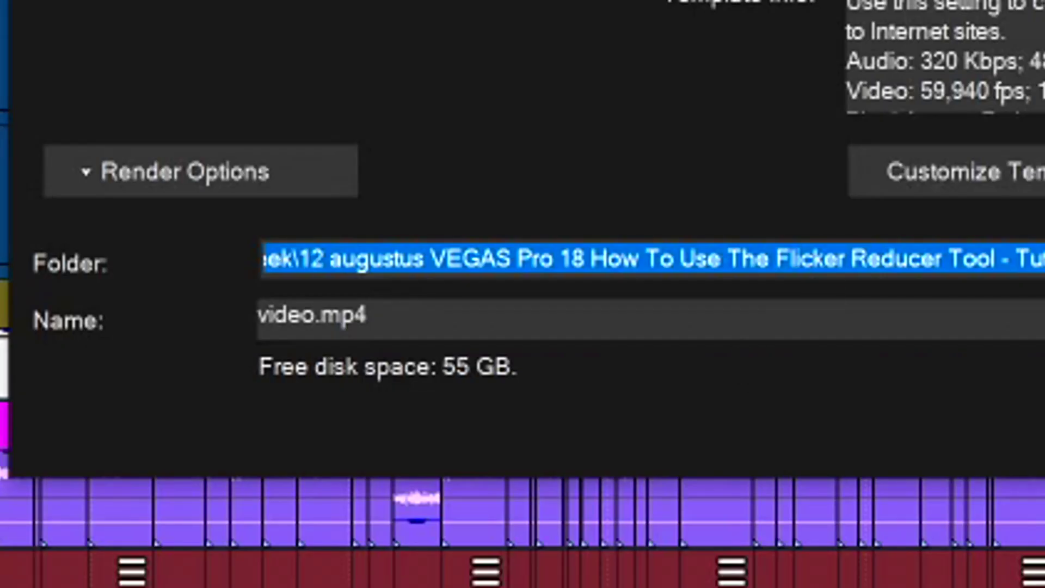
key(Tab)
text(VEGAS )
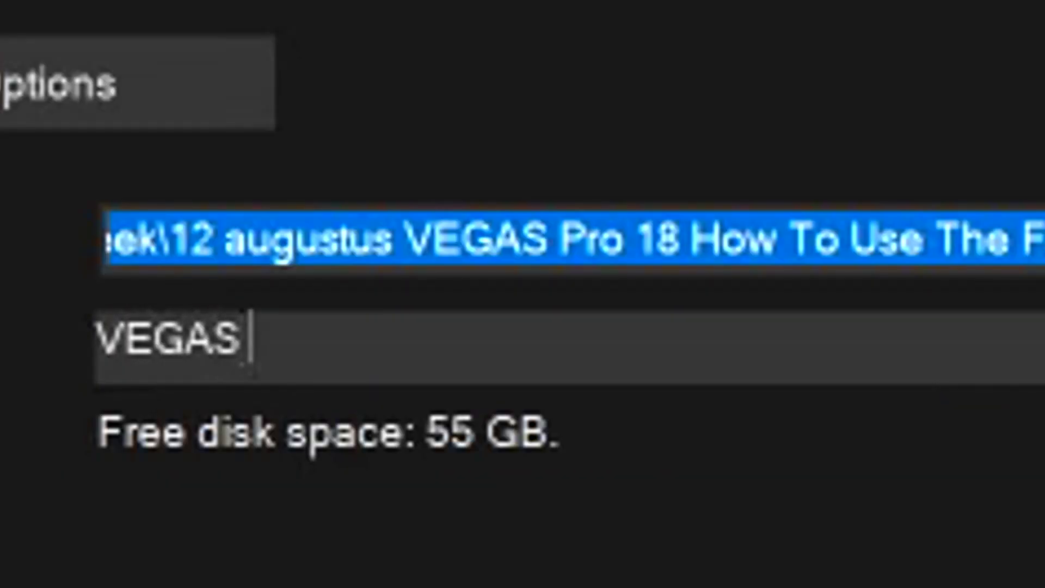
text(Pro 18 )
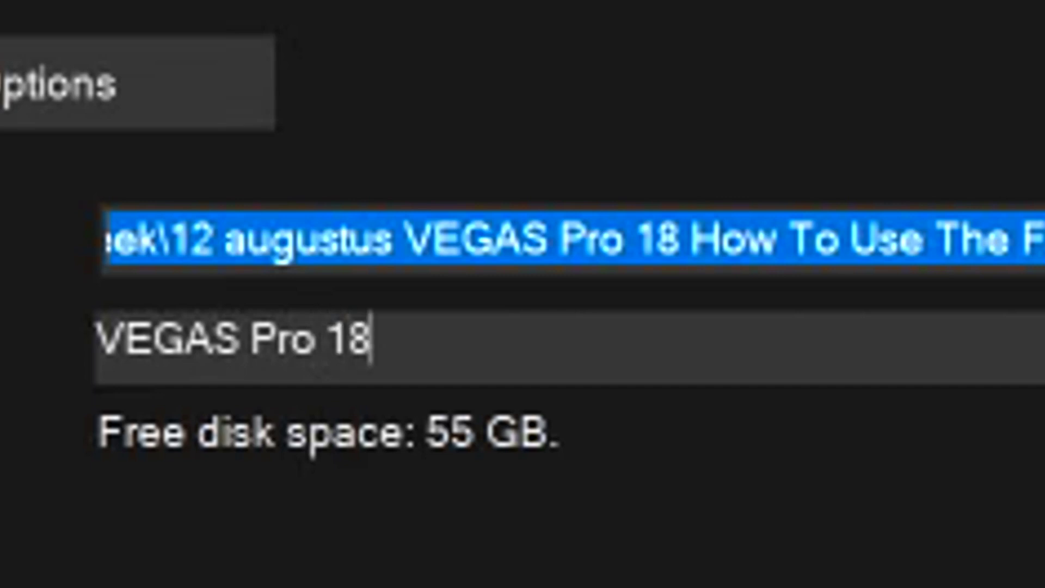
text(Render Tes)
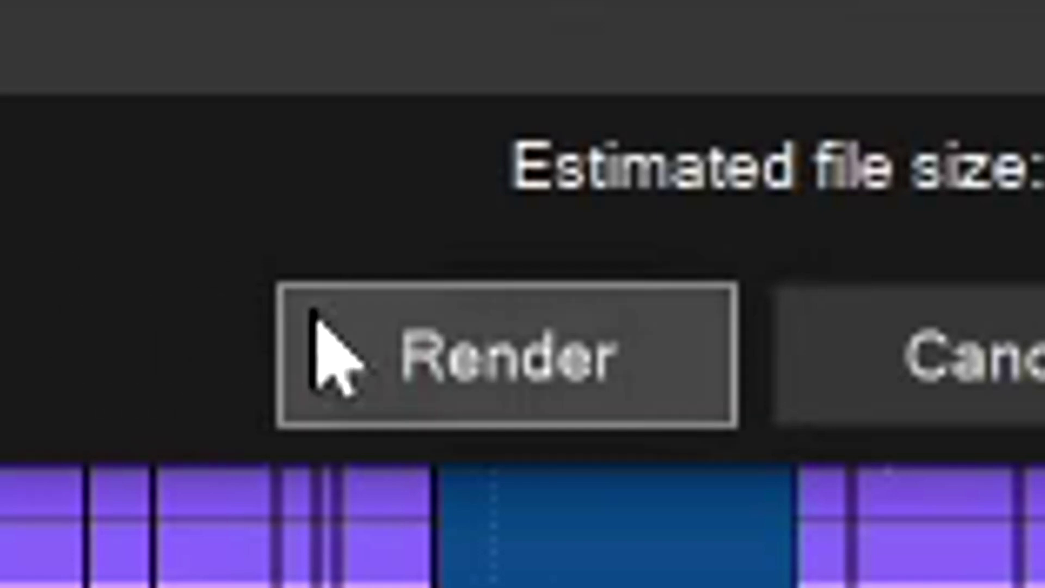
click(334, 334)
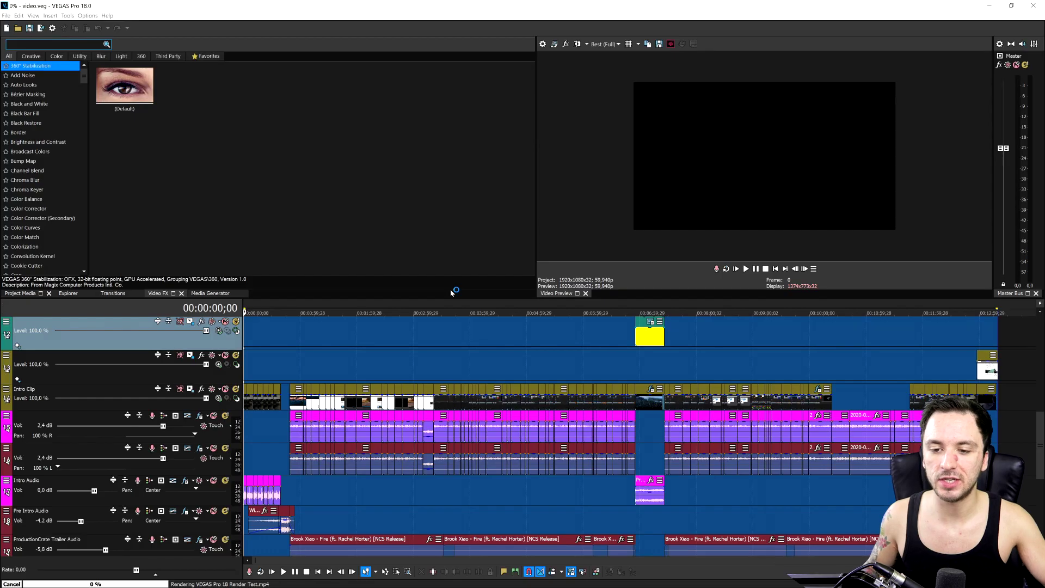